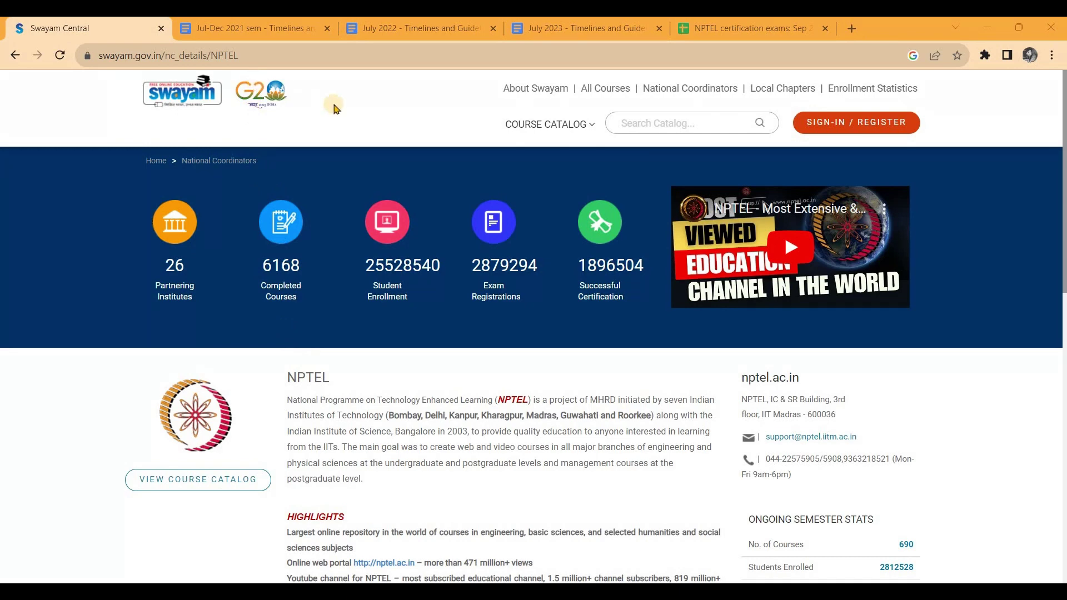
# Step: Open the Jul-Dec 2021 timelines and highlight the Oct 11 results date
pyautogui.click(265, 34)
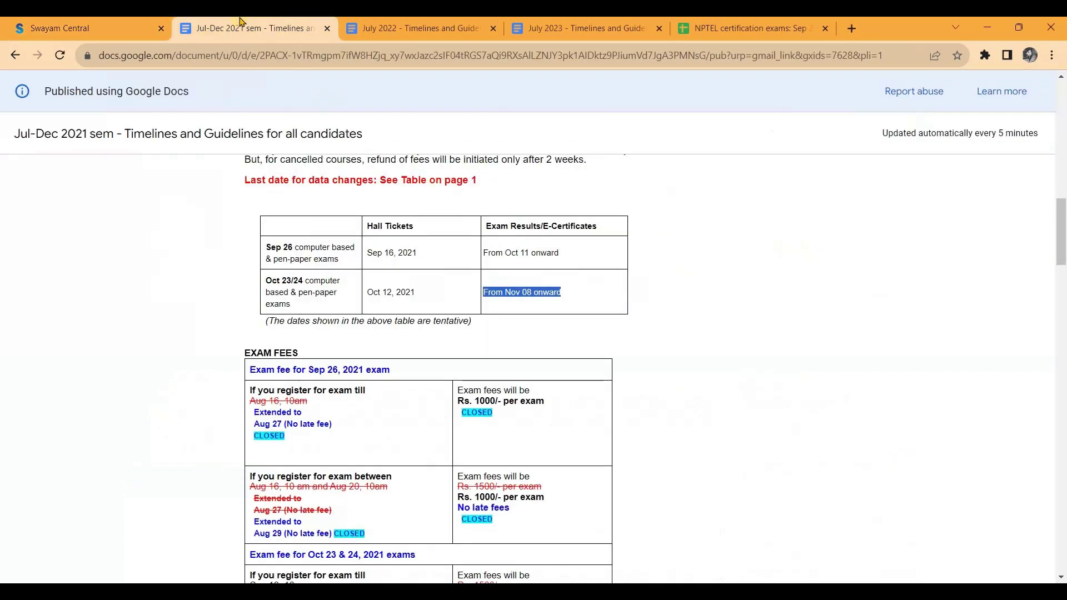
pyautogui.click(359, 269)
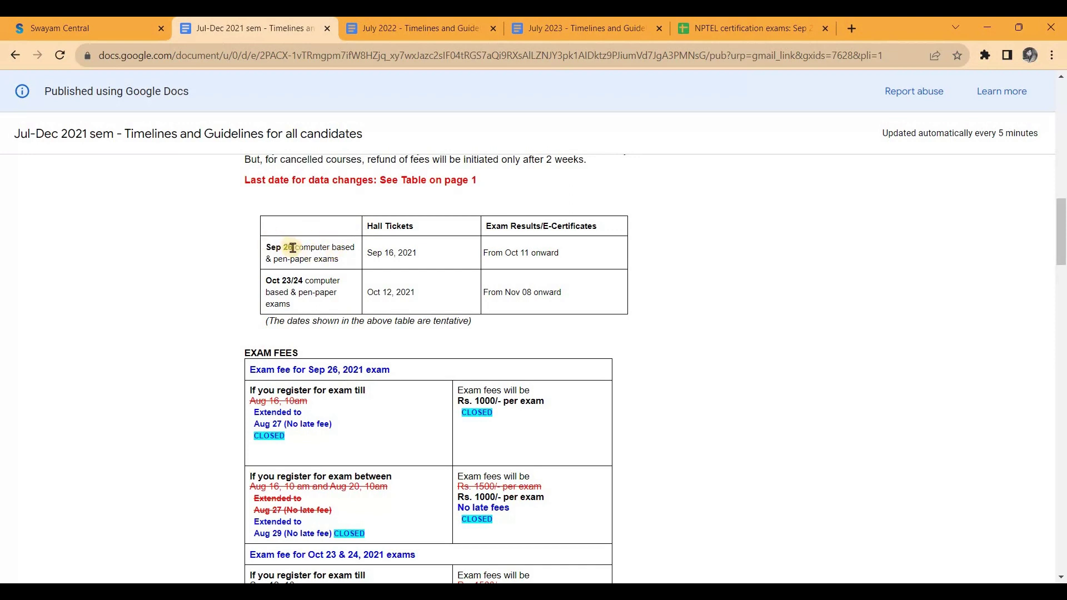
pyautogui.moveTo(483, 252)
pyautogui.mouseDown()
pyautogui.moveTo(573, 265)
pyautogui.moveTo(484, 253)
pyautogui.mouseUp()
pyautogui.click(434, 242)
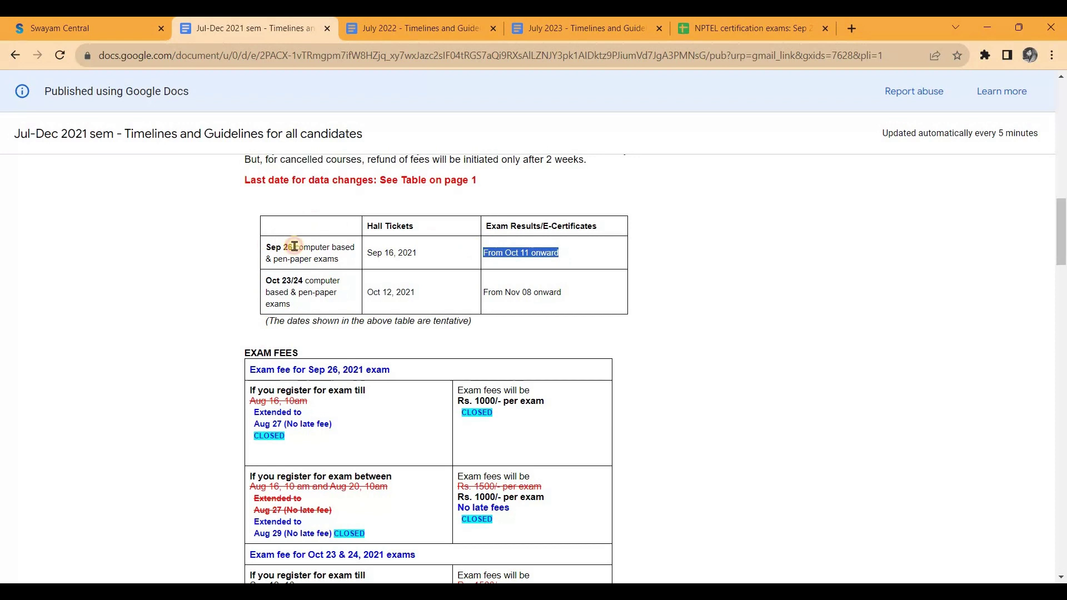
# Step: Check the Sep 26 exam date and the Nov 08 results date
pyautogui.click(293, 247)
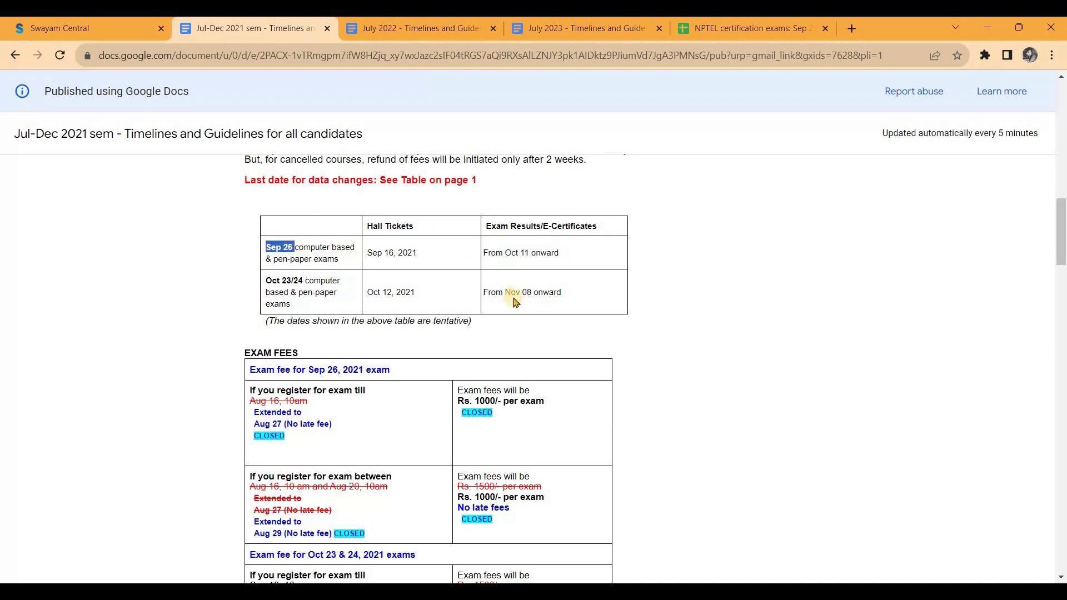
pyautogui.click(371, 288)
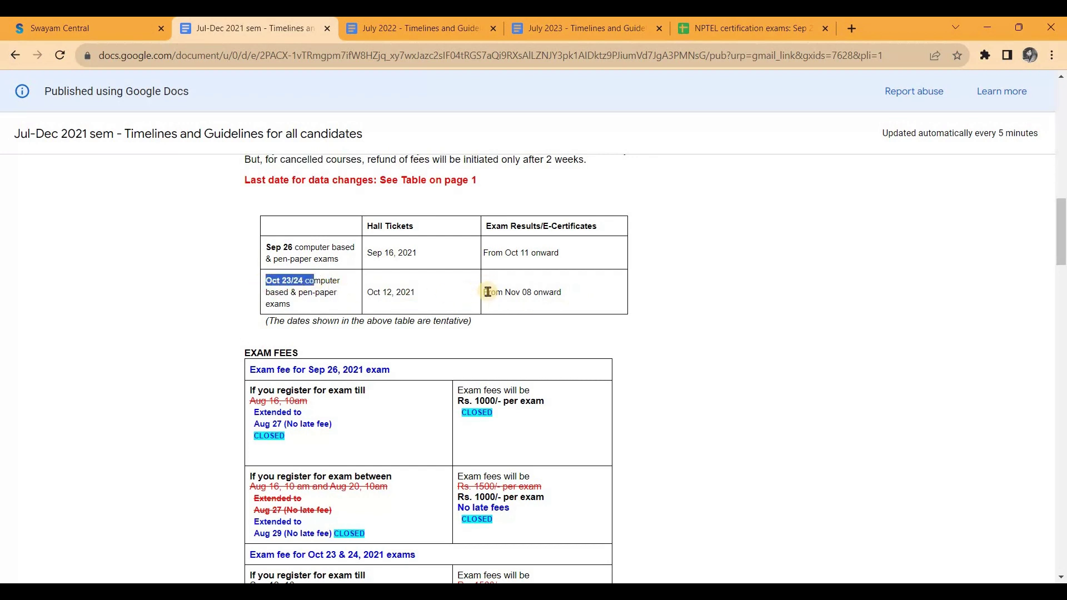
pyautogui.moveTo(489, 292); pyautogui.dragTo(544, 294)
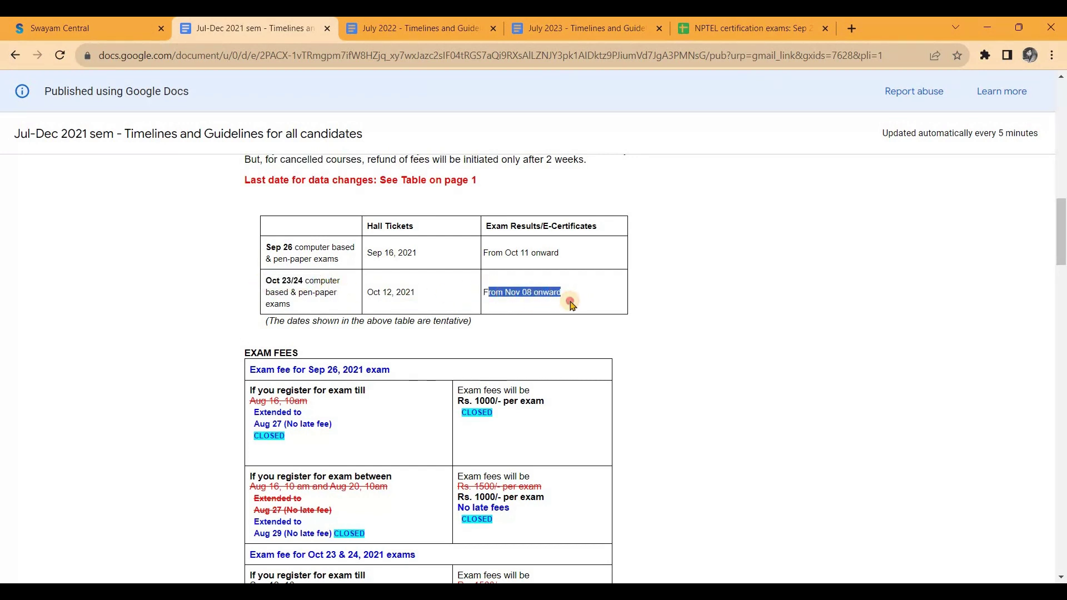
pyautogui.click(656, 323)
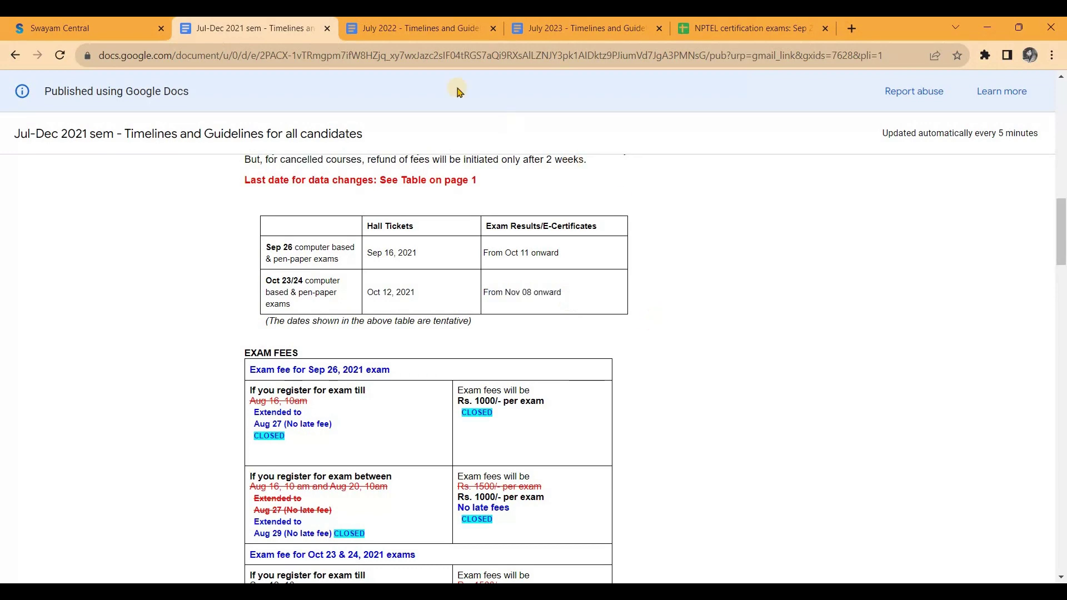
# Step: In the July 2022 timelines, match Sep 25 and Oct 29/30 exams to Oct 14 and Nov 17 results
pyautogui.click(404, 27)
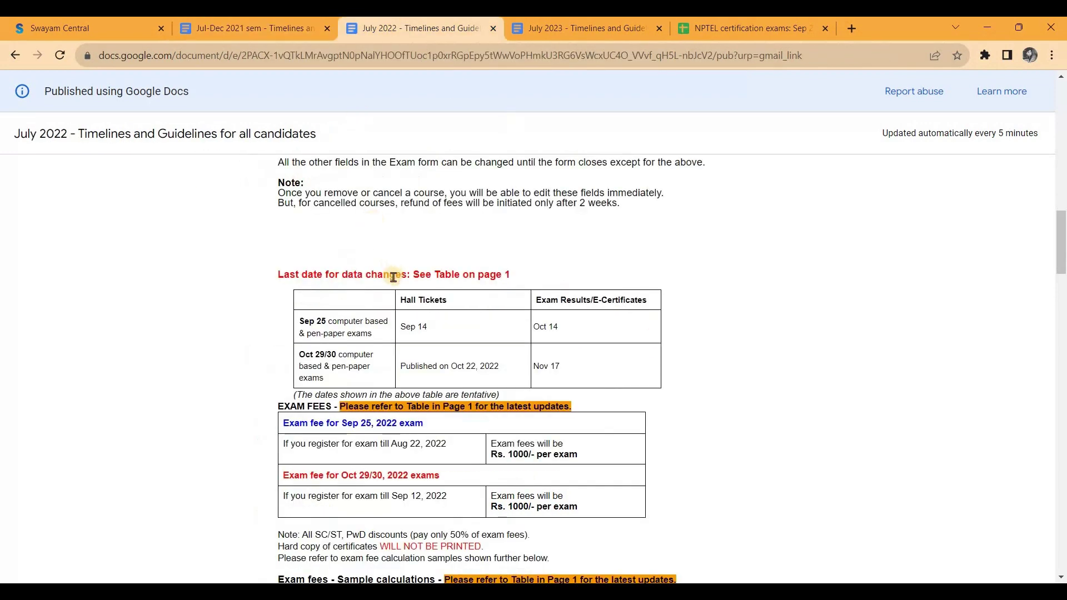
pyautogui.scroll(3, 392, 276)
pyautogui.scroll(6, 388, 287)
pyautogui.scroll(6, 384, 295)
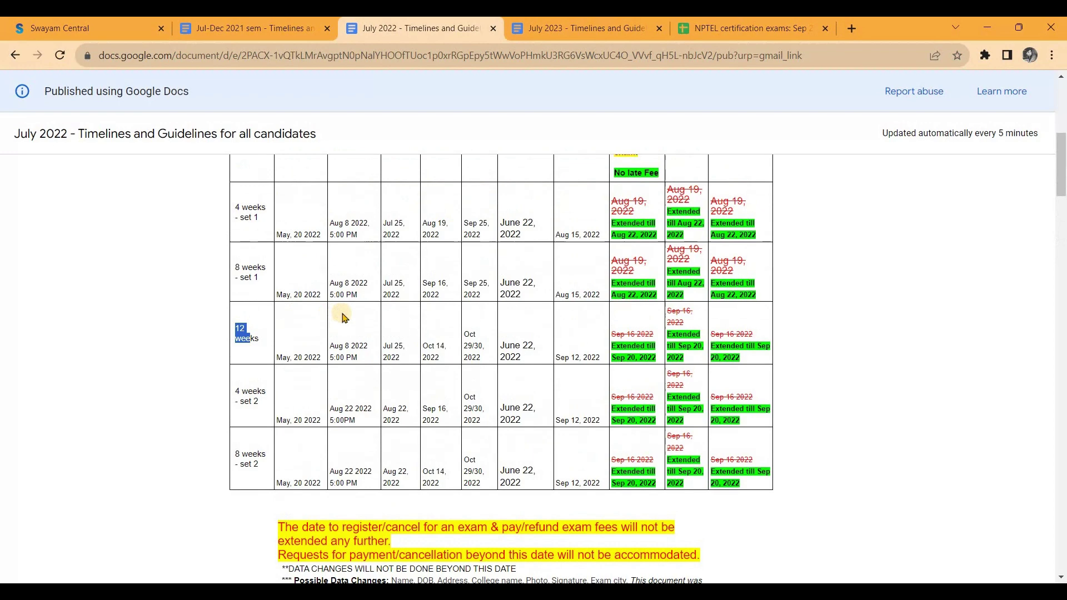
pyautogui.scroll(-5, 342, 318)
pyautogui.scroll(-5, 342, 317)
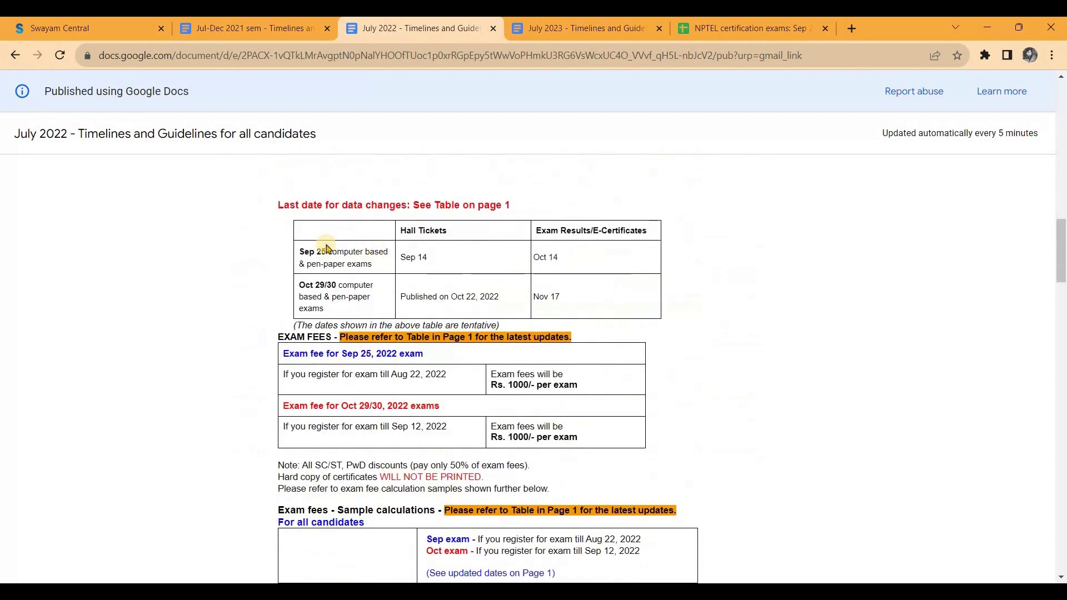
pyautogui.moveTo(294, 255); pyautogui.dragTo(298, 255)
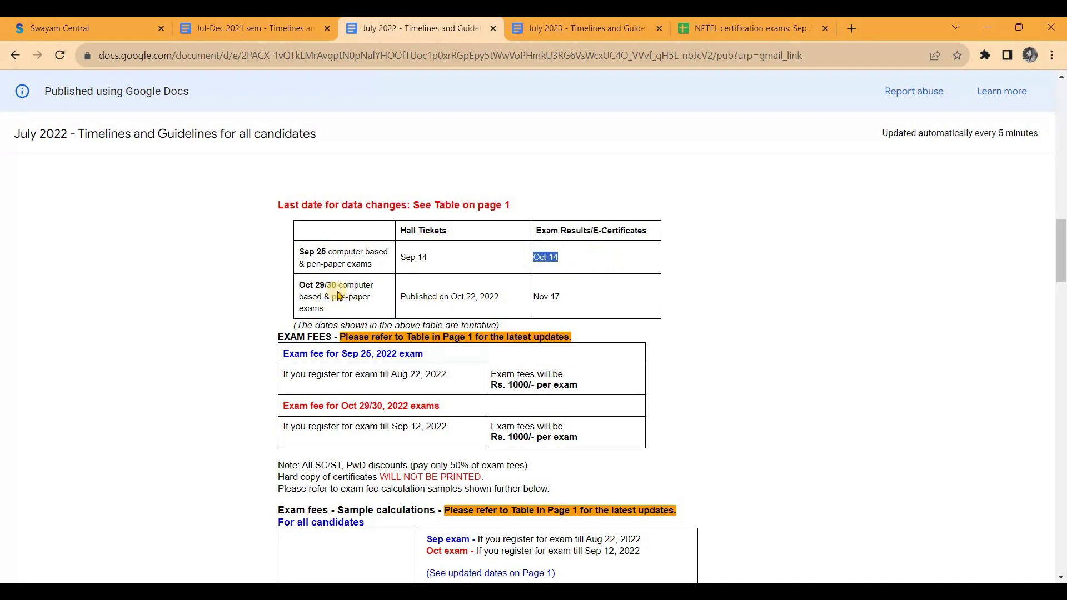
pyautogui.click(555, 300)
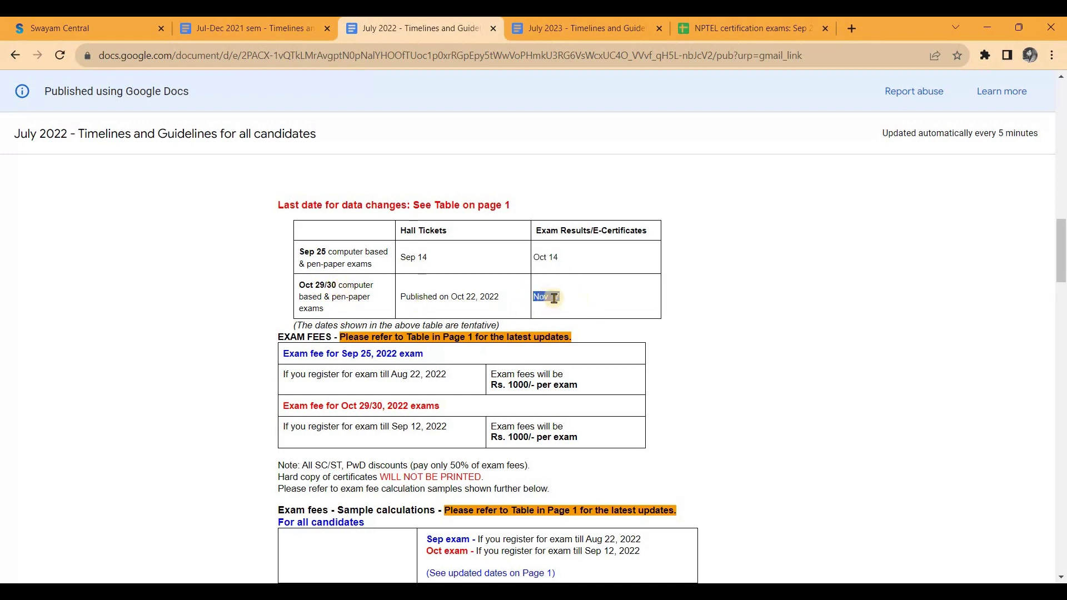
pyautogui.moveTo(299, 285); pyautogui.dragTo(337, 288)
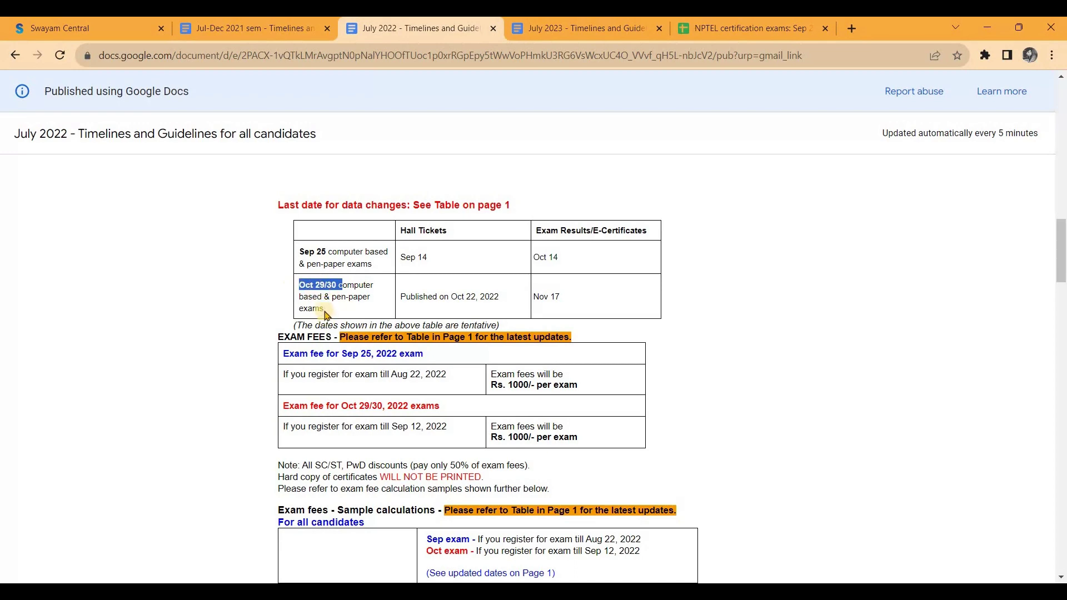
# Step: Go via the July 2023 timelines to the Sep 23/24 results sheet and check the Oct 5 publication dates
pyautogui.click(565, 28)
pyautogui.scroll(1, 261, 304)
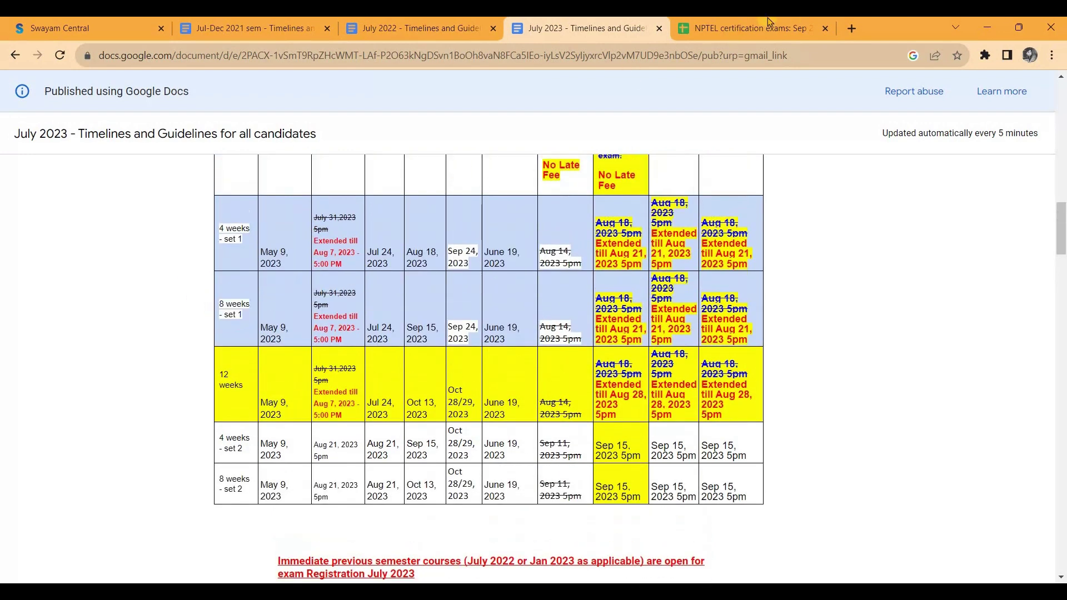
pyautogui.click(751, 28)
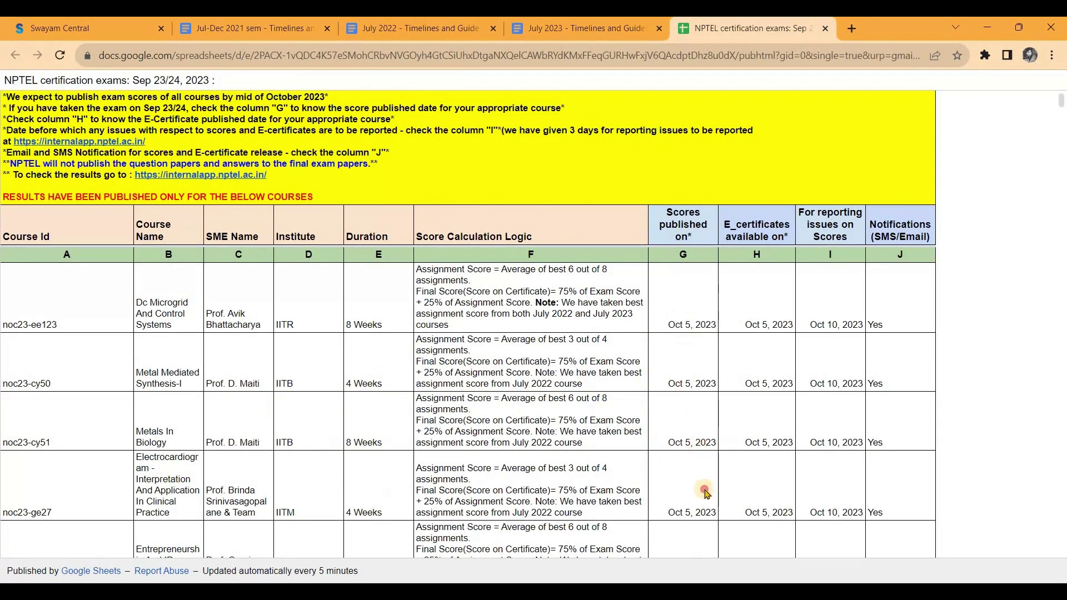
pyautogui.moveTo(692, 324); pyautogui.dragTo(692, 372)
pyautogui.click(692, 373)
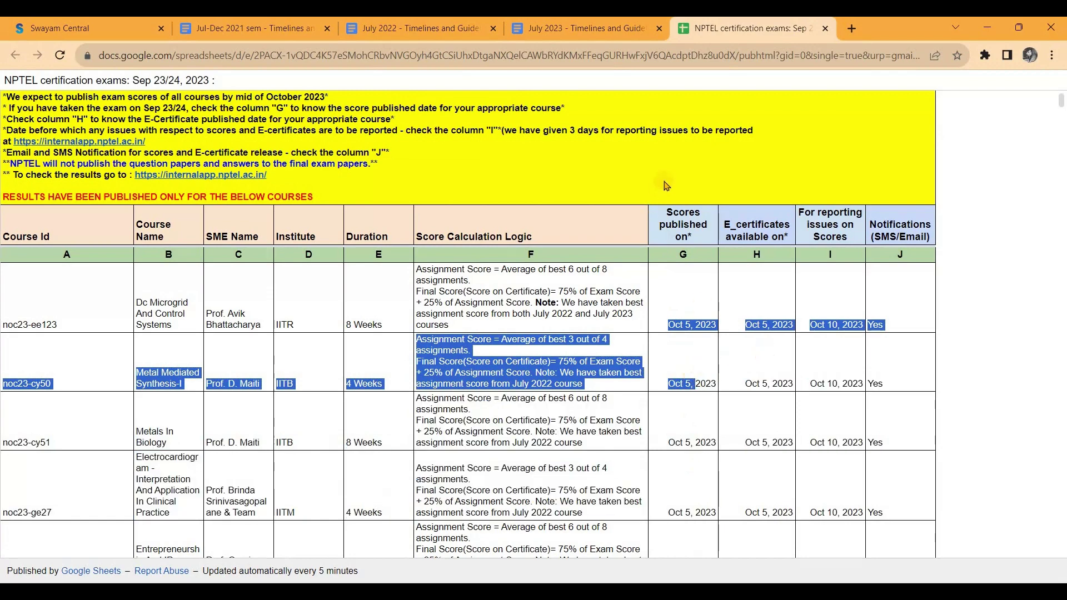
# Step: Back in the July 2023 timelines, highlight the 12 weeks course row with Oct 28/29 exams
pyautogui.click(567, 28)
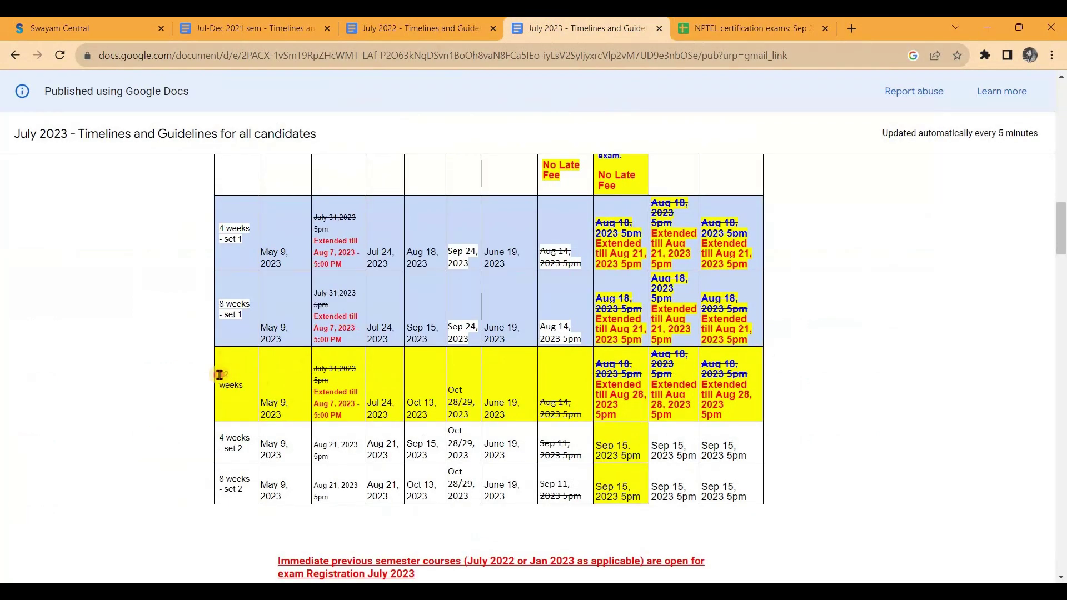
pyautogui.moveTo(219, 373); pyautogui.dragTo(237, 388)
pyautogui.scroll(-5, 216, 359)
pyautogui.scroll(-2, 209, 362)
pyautogui.scroll(10, 203, 245)
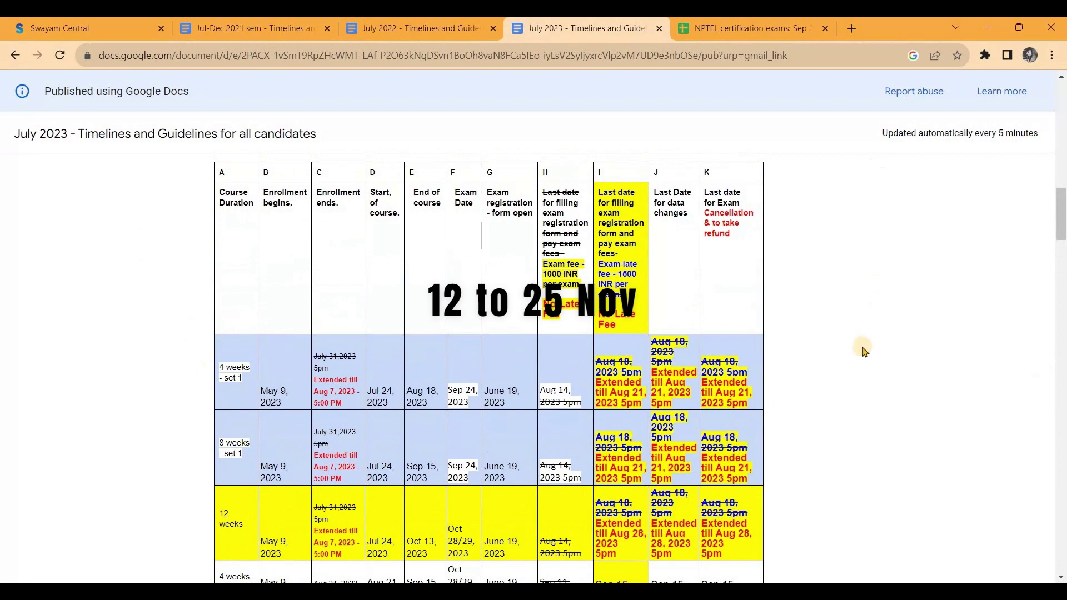
pyautogui.scroll(3, 864, 351)
pyautogui.scroll(-3, 865, 351)
pyautogui.scroll(-2, 864, 351)
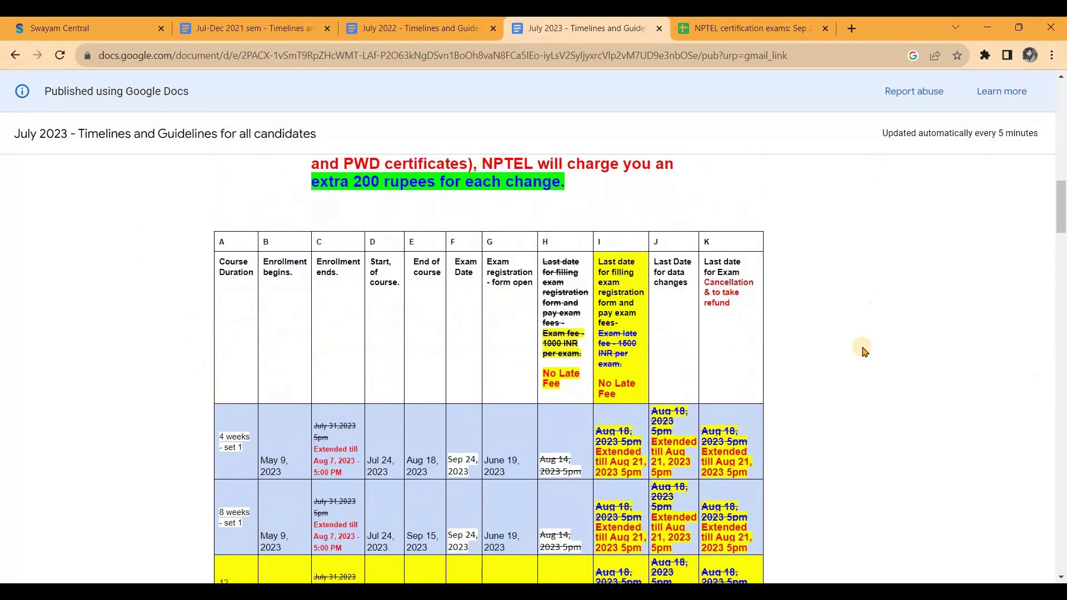